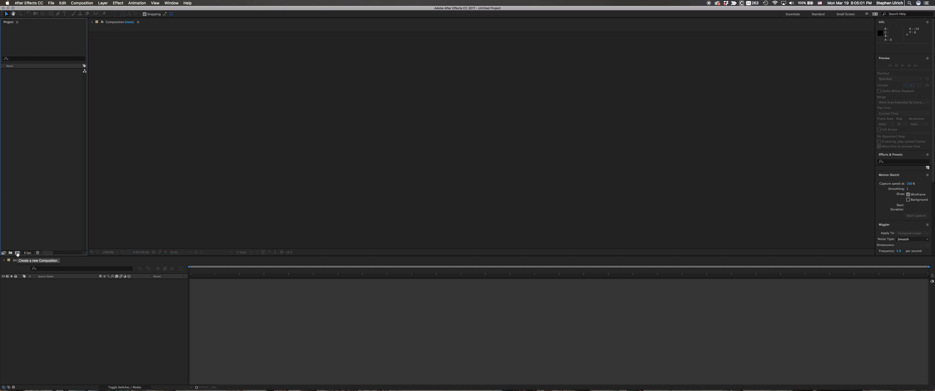
# - Start a new composition with the HDTV 1080 29.97 preset and a duration of 0;00;05;00
pyautogui.click(17, 254)
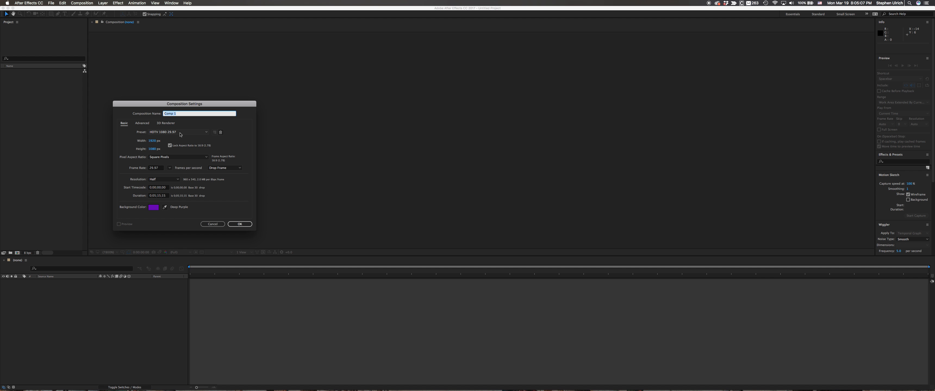
pyautogui.click(205, 133)
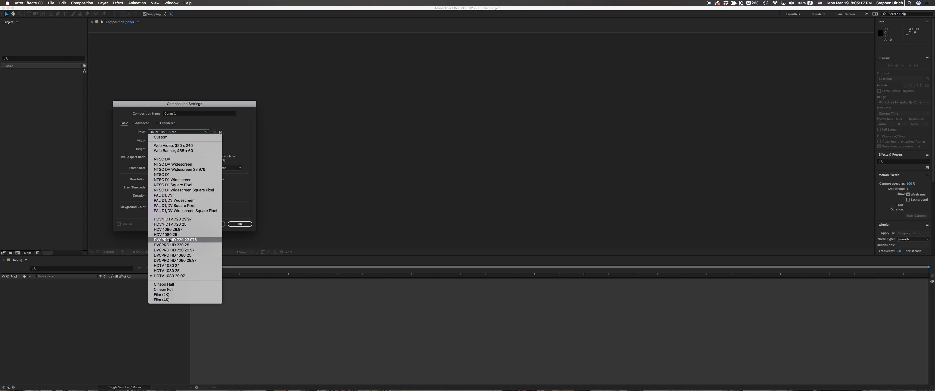
pyautogui.click(178, 276)
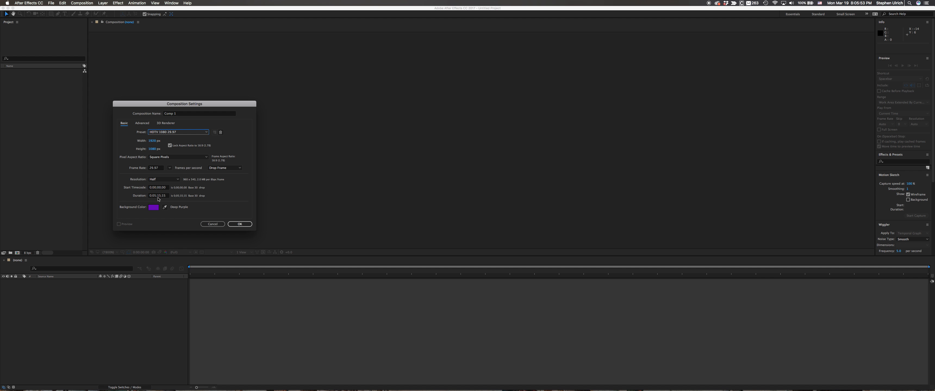
pyautogui.click(159, 198)
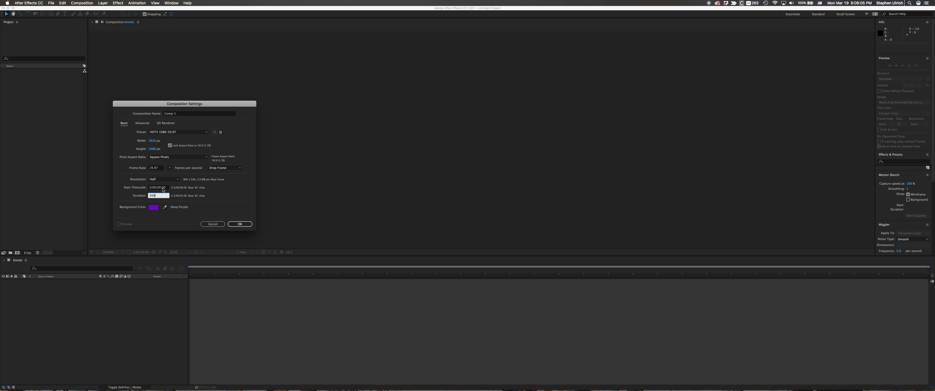
pyautogui.click(218, 207)
# - Choose a purple background color for the composition and create it
pyautogui.click(153, 207)
pyautogui.click(326, 193)
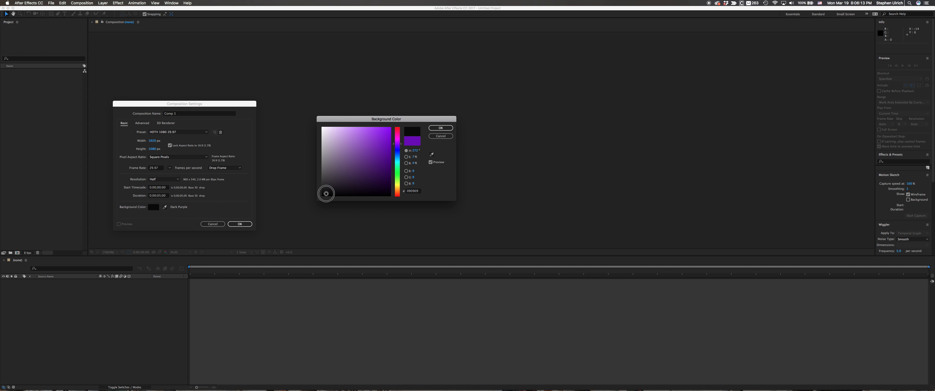
pyautogui.moveTo(326, 194); pyautogui.dragTo(323, 194)
pyautogui.click(385, 144)
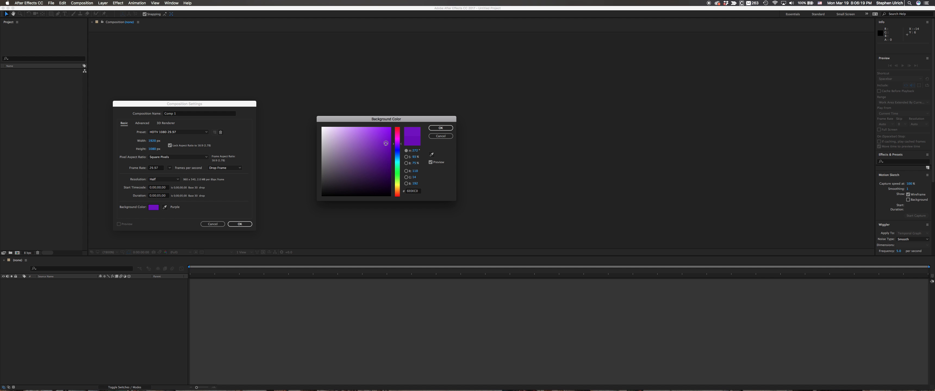
pyautogui.click(398, 159)
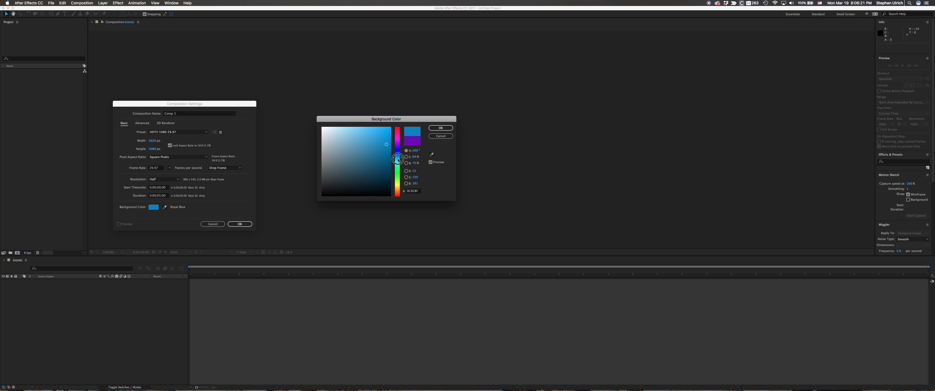
pyautogui.moveTo(398, 160)
pyautogui.mouseDown()
pyautogui.moveTo(398, 174)
pyautogui.moveTo(397, 145)
pyautogui.mouseUp()
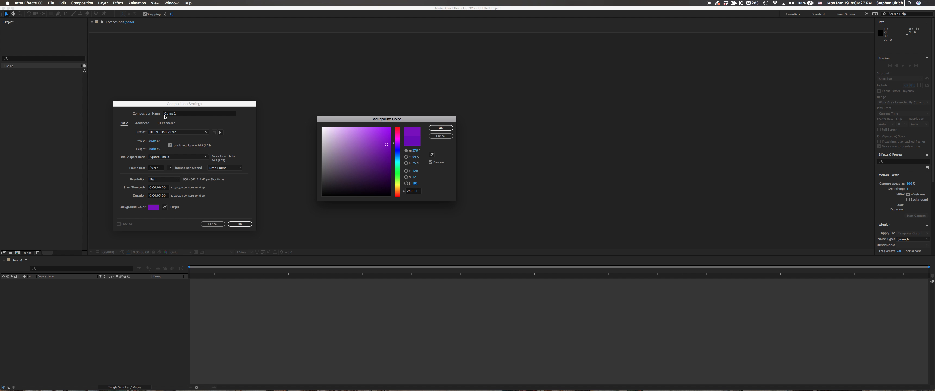
pyautogui.click(441, 128)
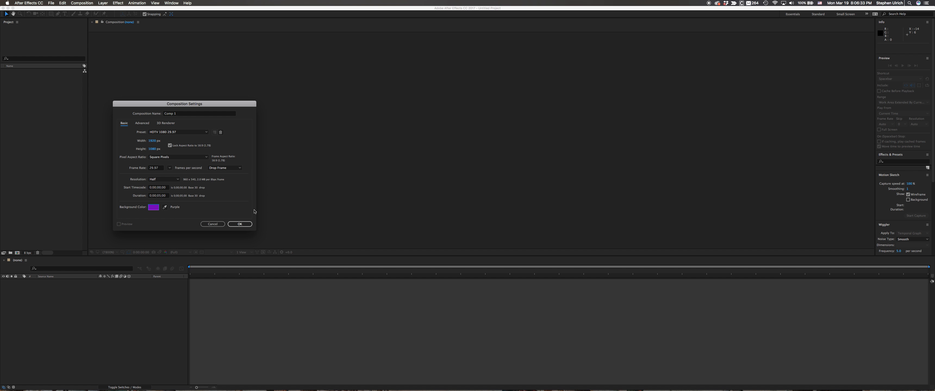
pyautogui.press('Return')
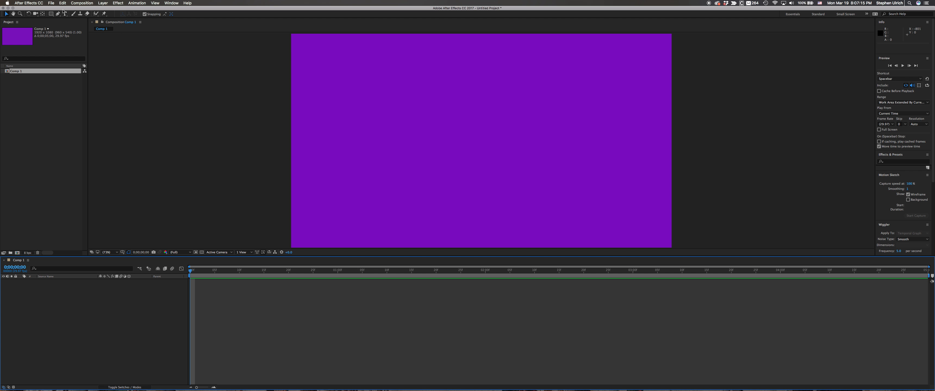
# - Check the Default Spatial Interpolation to Linear option in the General preferences
pyautogui.click(38, 4)
pyautogui.moveTo(38, 18)
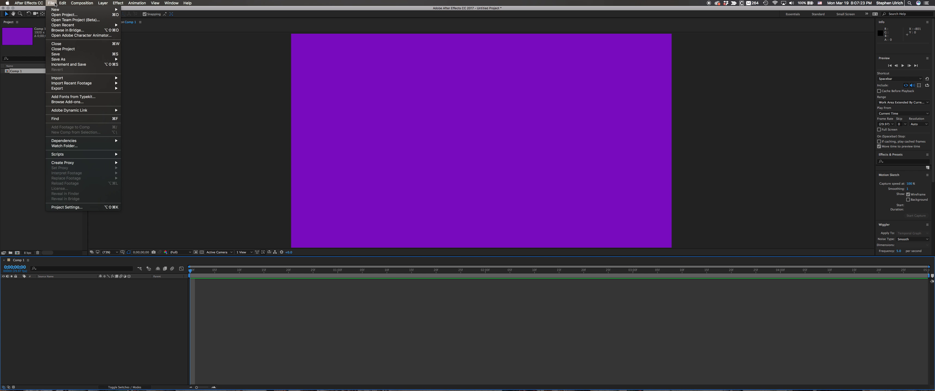
pyautogui.moveTo(62, 4)
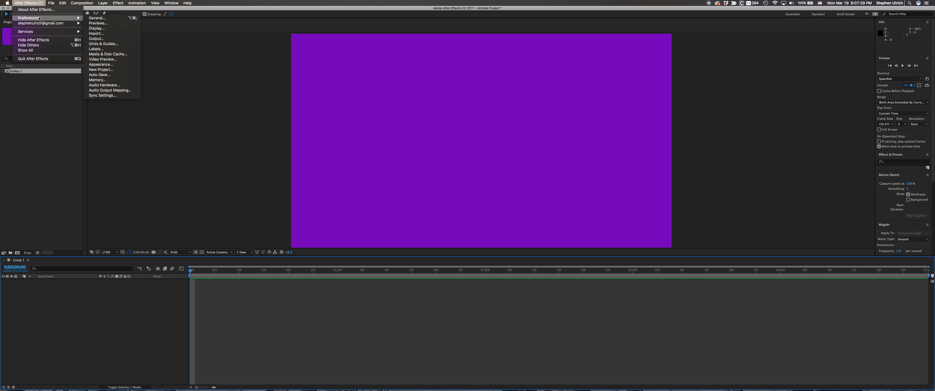
pyautogui.click(102, 19)
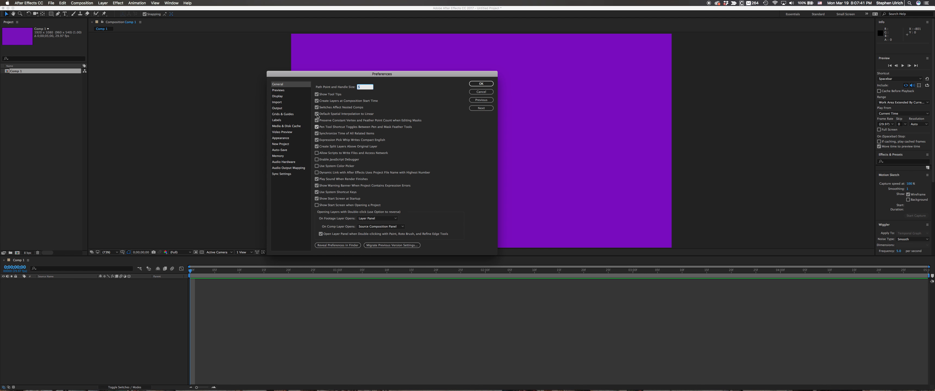
pyautogui.click(482, 83)
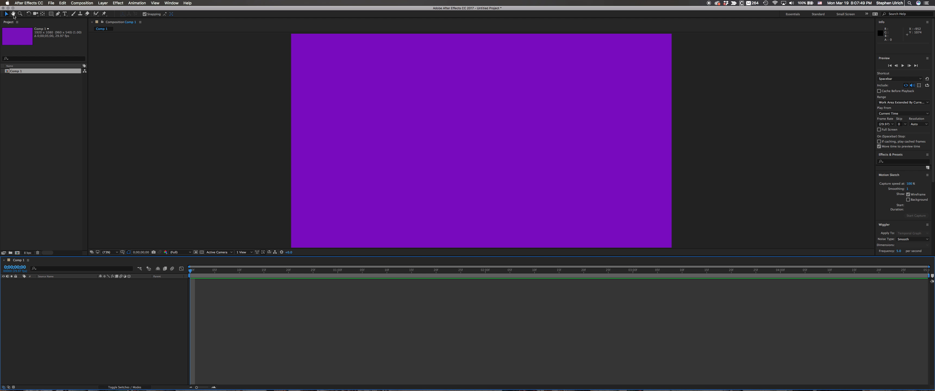
# - Add a text layer reading "Hey your Mom is ratchet." in the upper part of the composition
pyautogui.click(65, 14)
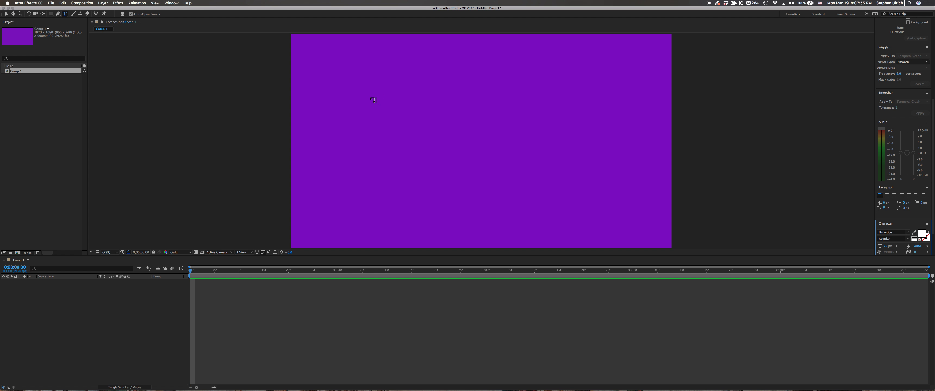
pyautogui.click(369, 95)
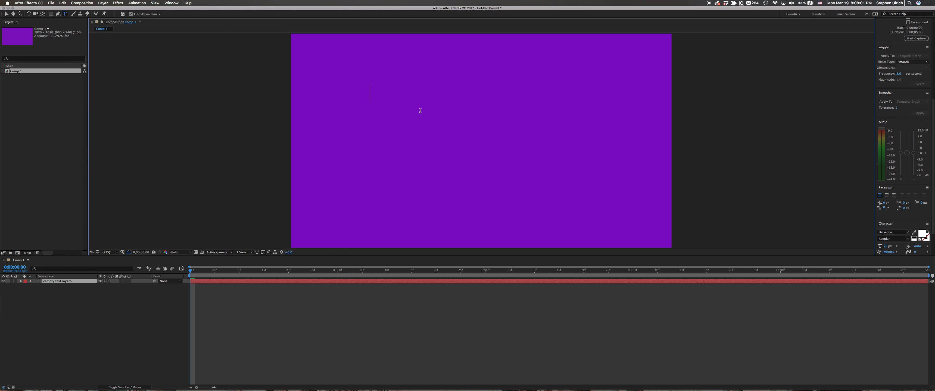
pyautogui.write('Hey your')
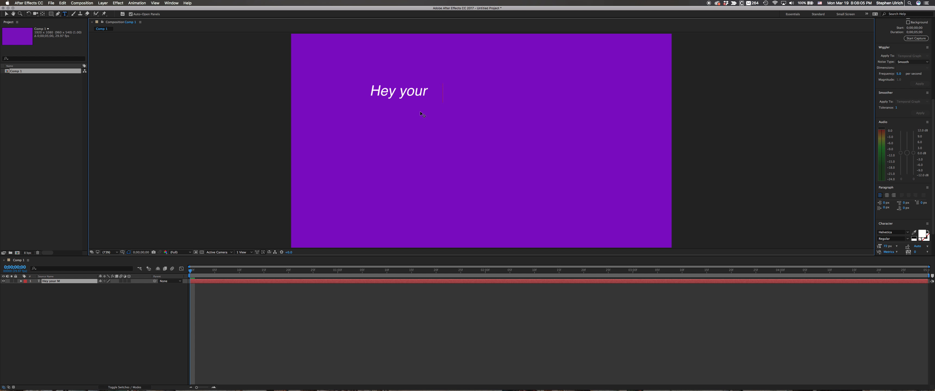
pyautogui.write(' Mom is ratchet.')
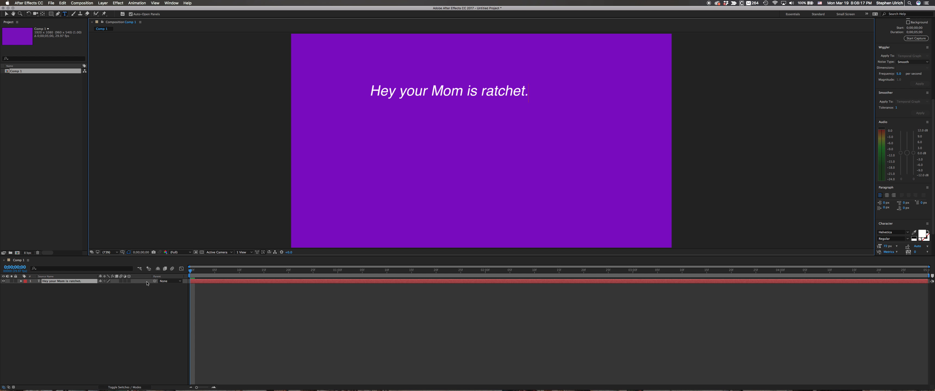
# - Reveal the text layer's Transform properties and set its first Scale keyframe at 1 second
pyautogui.click(21, 282)
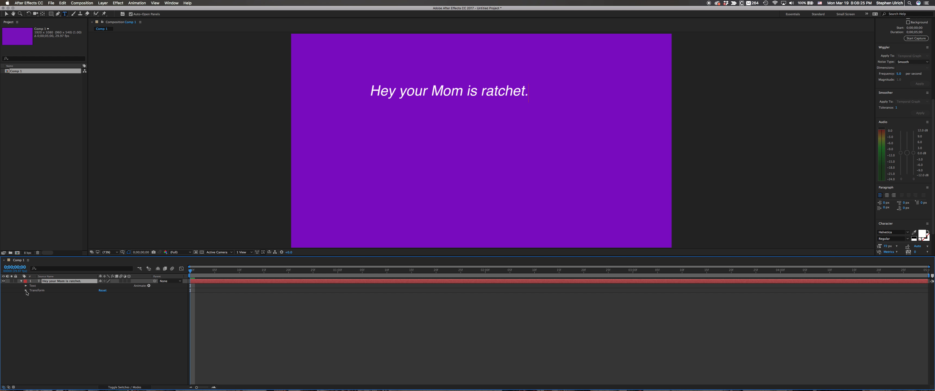
pyautogui.click(26, 291)
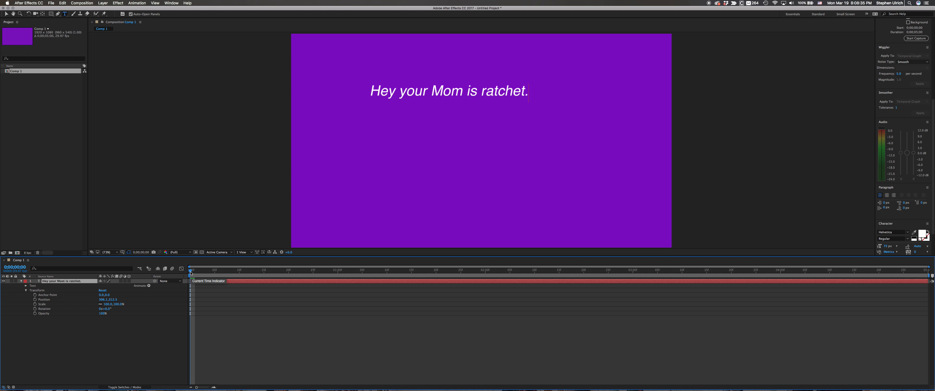
pyautogui.moveTo(190, 273); pyautogui.dragTo(339, 276)
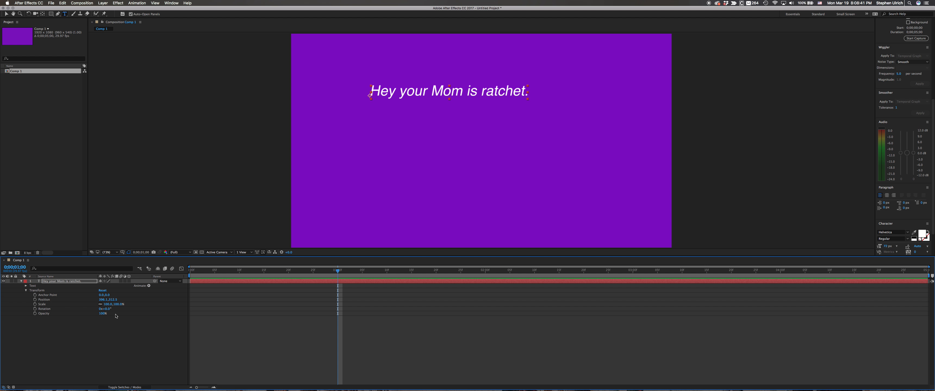
pyautogui.click(35, 304)
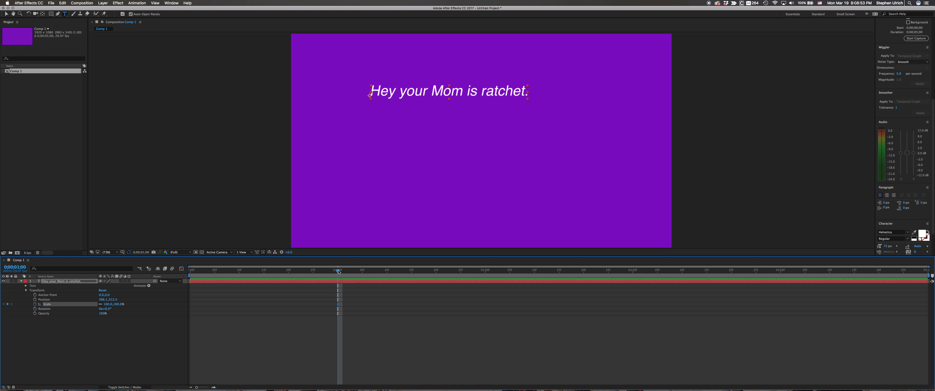
# - Add Scale keyframes to the text layer at 0 seconds and 2 seconds
pyautogui.moveTo(339, 271); pyautogui.dragTo(184, 275)
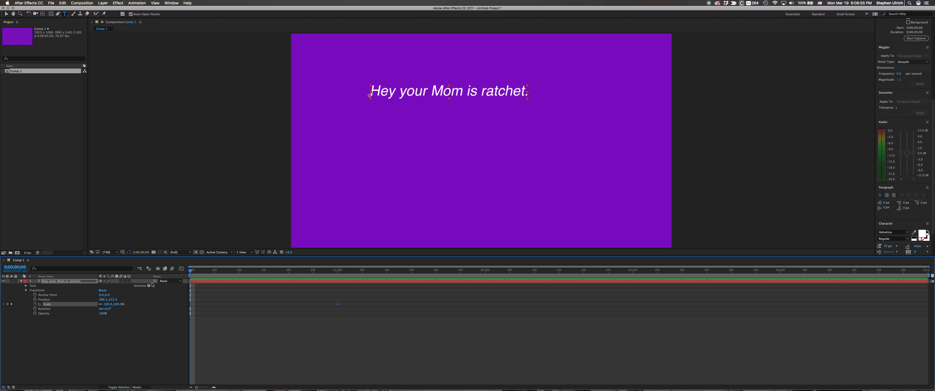
pyautogui.click(8, 304)
pyautogui.click(487, 277)
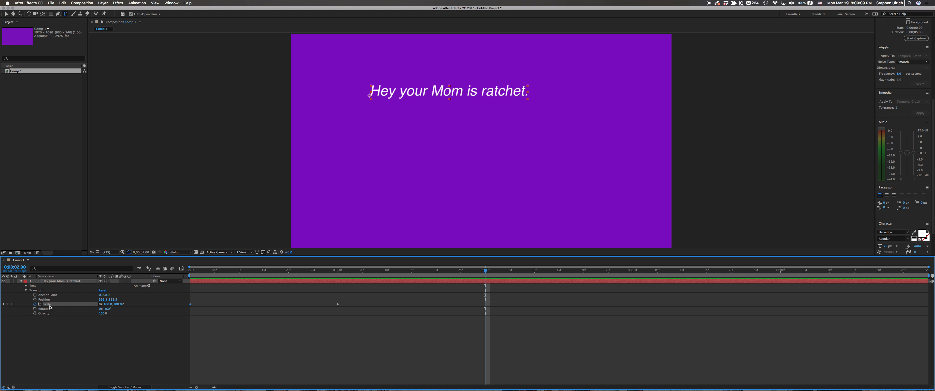
pyautogui.click(8, 305)
# - Set the text layer's Scale to 0% at the keyframe at 0 seconds
pyautogui.moveTo(485, 271); pyautogui.dragTo(190, 280)
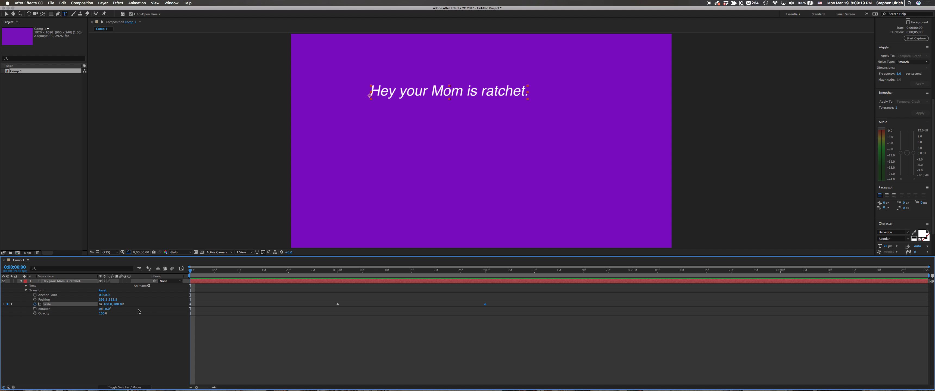
pyautogui.click(117, 306)
pyautogui.write('0')
pyautogui.press('Return')
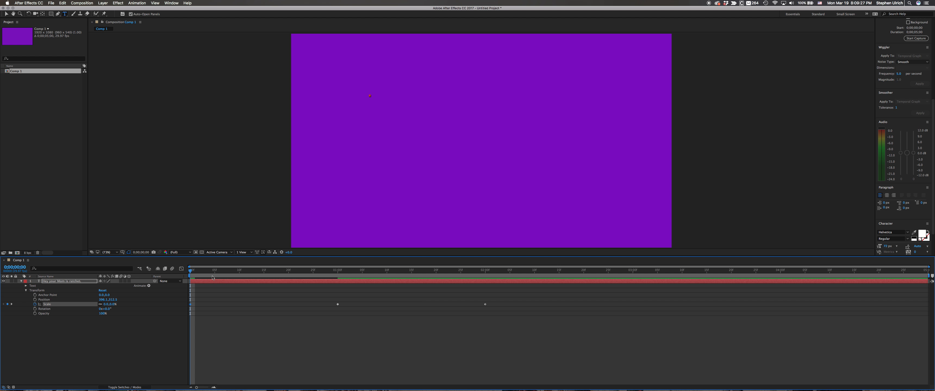
# - Step through the Scale keyframes and enlarge the text to about 314% at the 2-second keyframe
pyautogui.moveTo(191, 273); pyautogui.dragTo(338, 279)
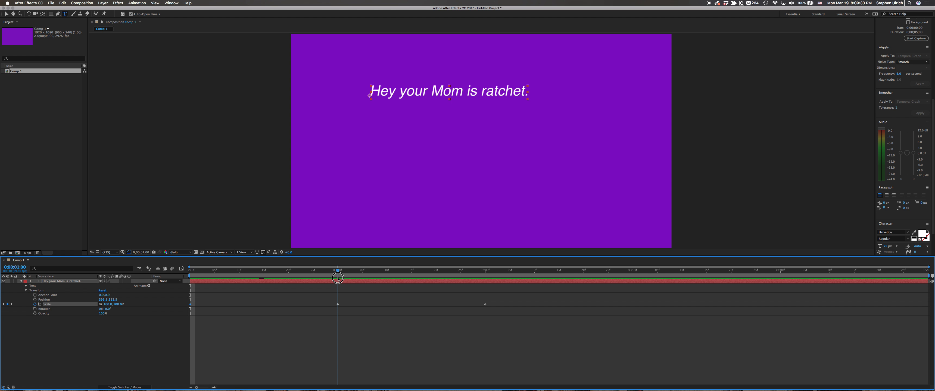
pyautogui.moveTo(338, 279); pyautogui.dragTo(486, 279)
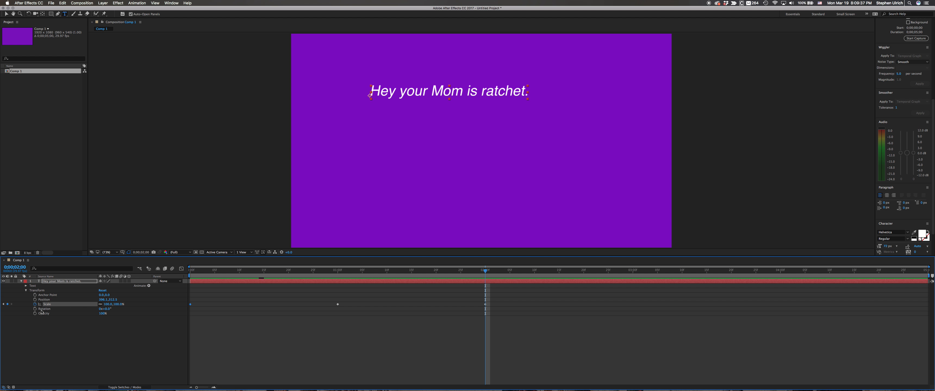
pyautogui.click(4, 304)
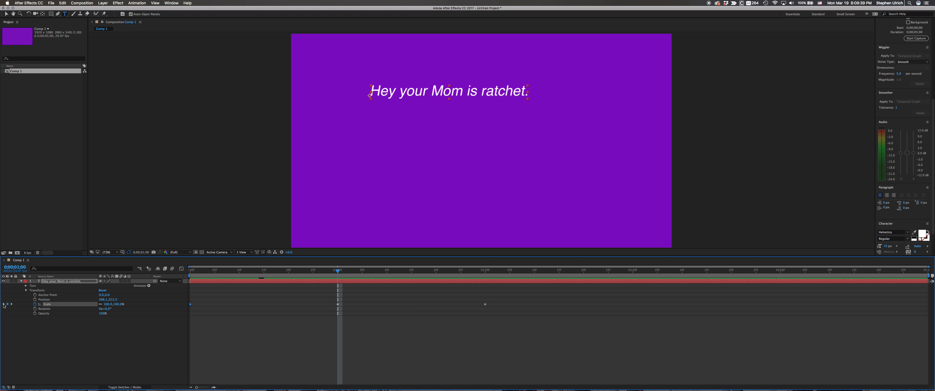
pyautogui.click(4, 305)
pyautogui.click(12, 305)
pyautogui.click(11, 304)
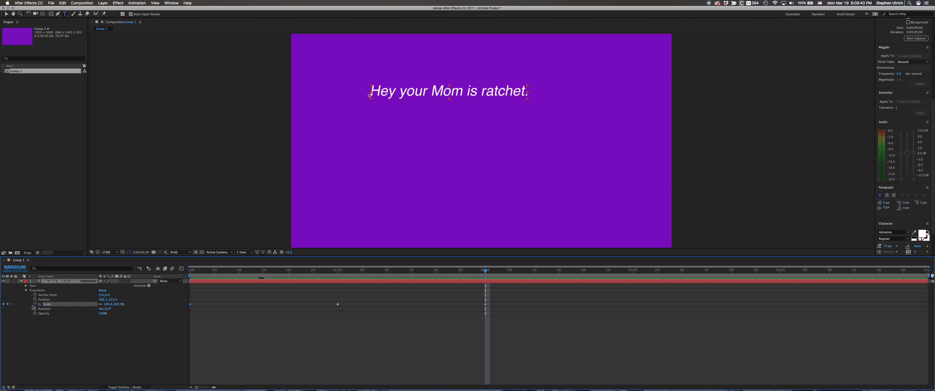
pyautogui.click(118, 305)
pyautogui.moveTo(118, 307); pyautogui.dragTo(120, 248)
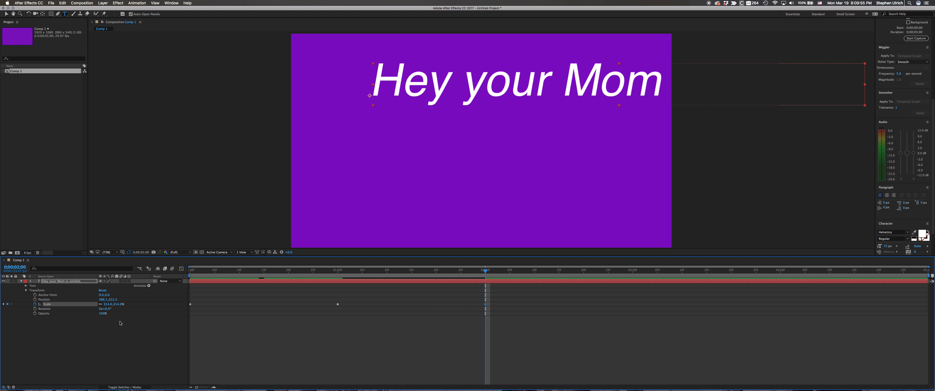
pyautogui.click(116, 345)
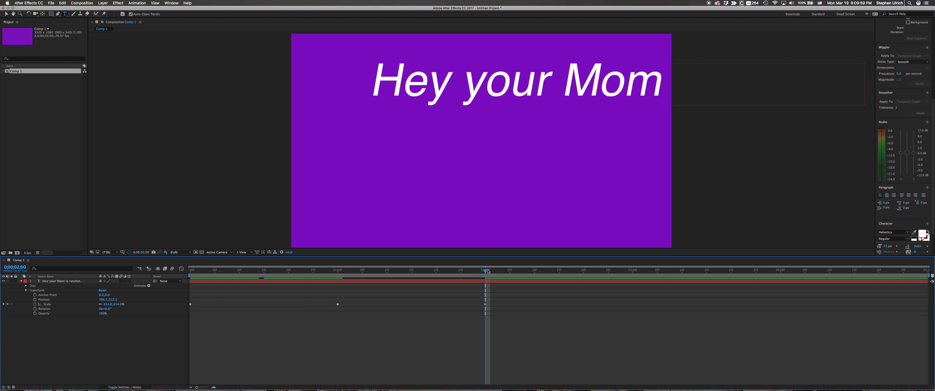
# - Go to 1 second and add a text layer reading "She has a lovely speaking voice." below the existing line
pyautogui.moveTo(488, 271); pyautogui.dragTo(339, 282)
pyautogui.click(340, 281)
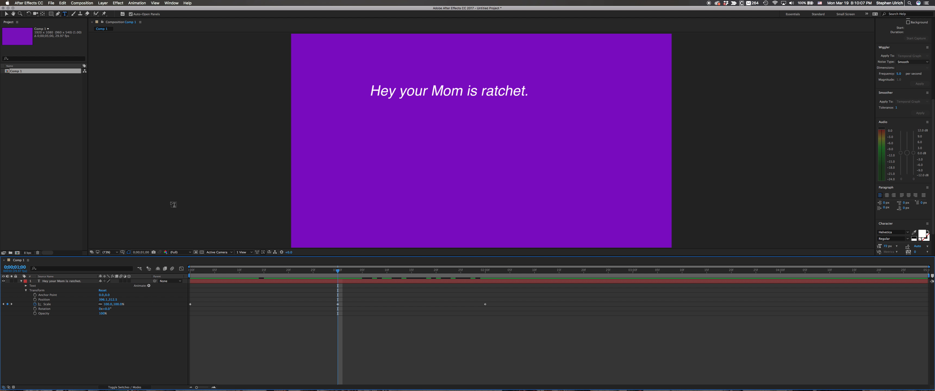
pyautogui.click(359, 156)
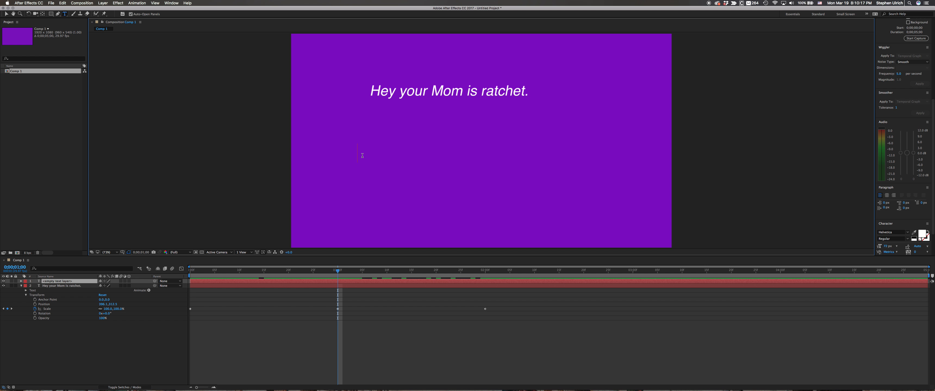
pyautogui.write('She')
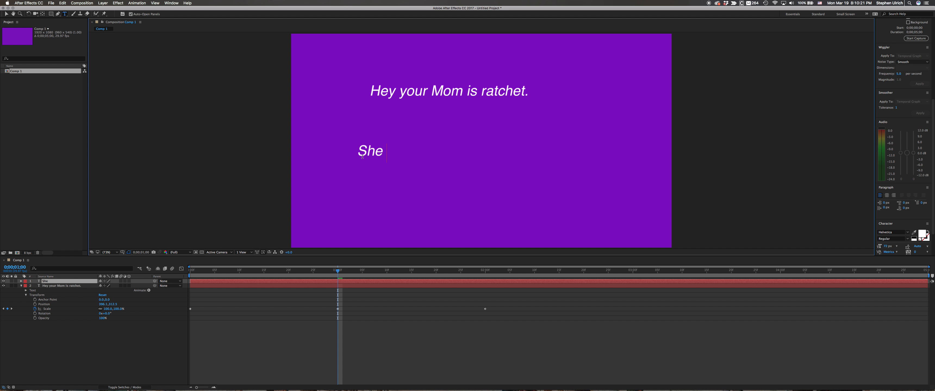
pyautogui.write(' has a lovely')
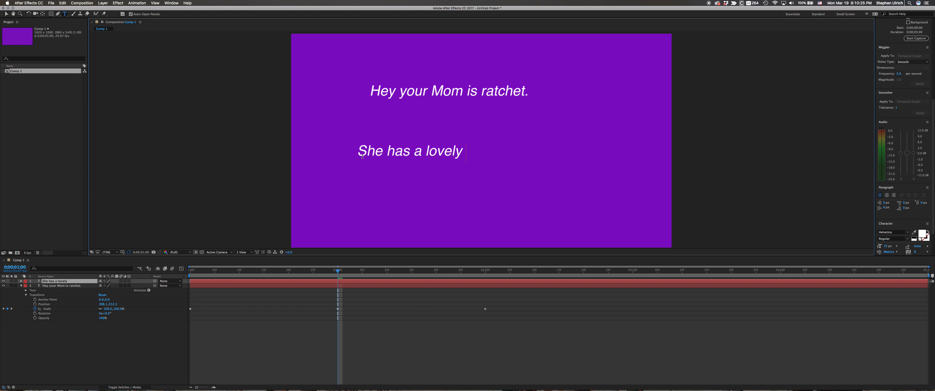
pyautogui.write(' speaking voice.')
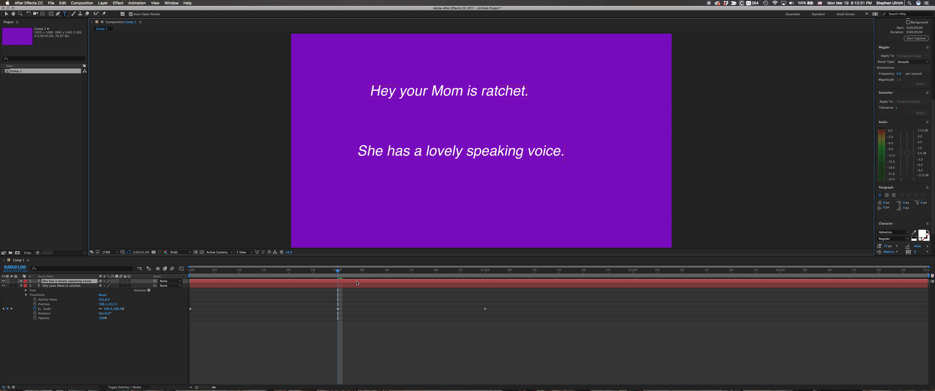
pyautogui.moveTo(337, 272); pyautogui.dragTo(337, 285)
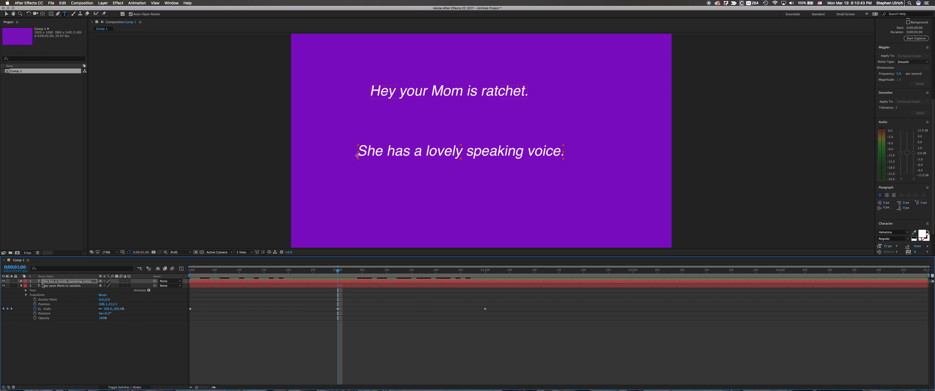
# - Reveal the new text layer's Transform properties and add Opacity keyframes at 1 second and 2 seconds
pyautogui.click(22, 286)
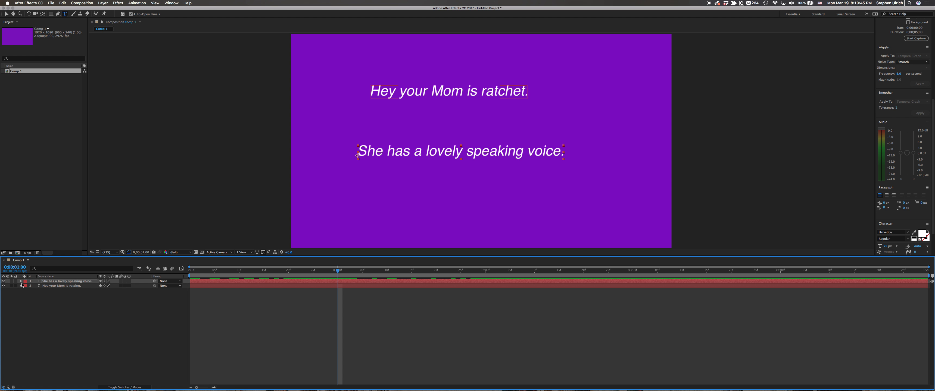
pyautogui.click(21, 281)
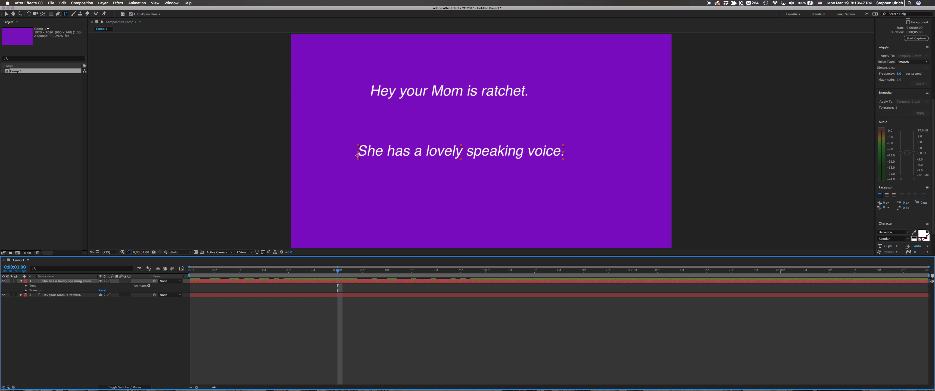
pyautogui.click(25, 290)
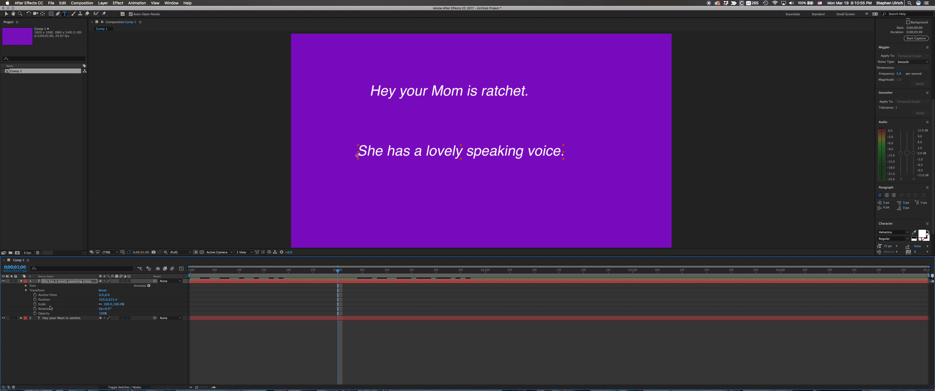
pyautogui.click(35, 313)
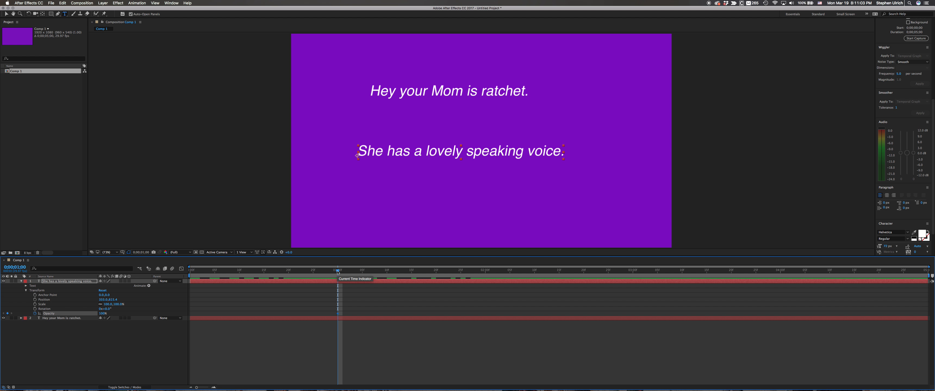
pyautogui.moveTo(338, 272); pyautogui.dragTo(487, 276)
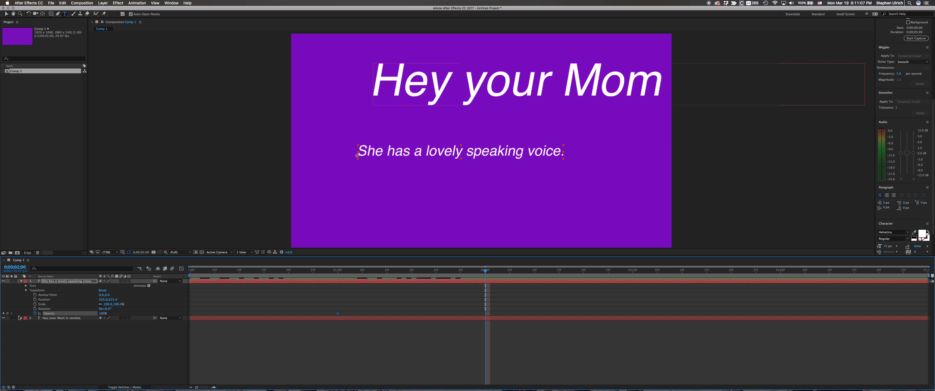
pyautogui.click(8, 313)
# - Set the "She has a lovely speaking voice." layer's Opacity to 0% at the 1-second keyframe and scrub through the fade
pyautogui.click(3, 314)
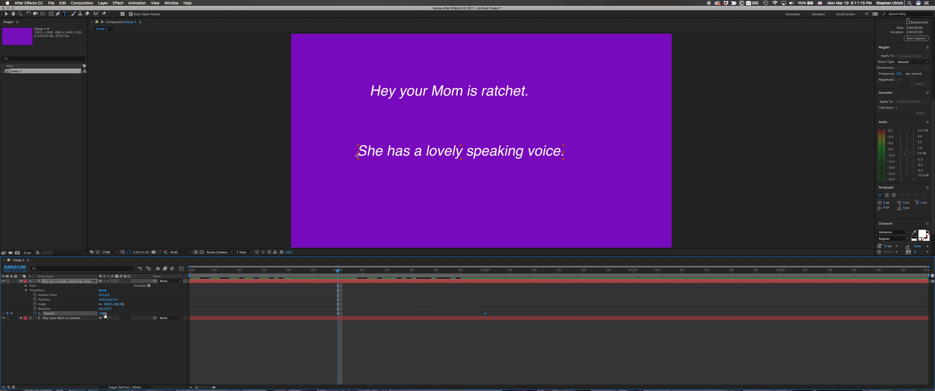
pyautogui.click(103, 314)
pyautogui.click(133, 339)
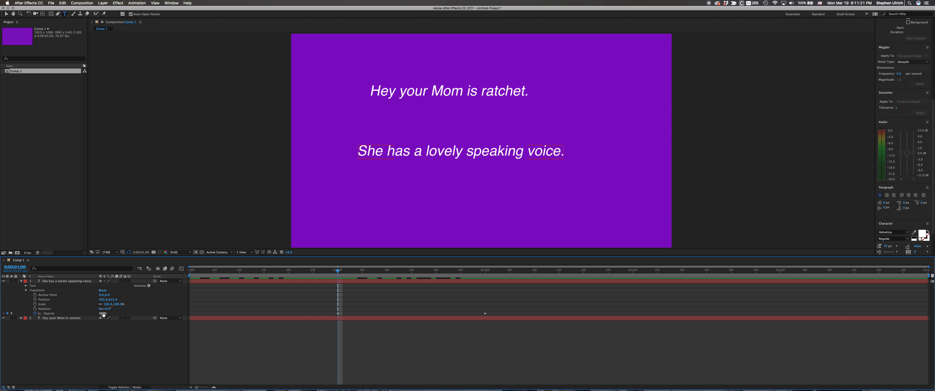
pyautogui.moveTo(103, 314); pyautogui.dragTo(104, 342)
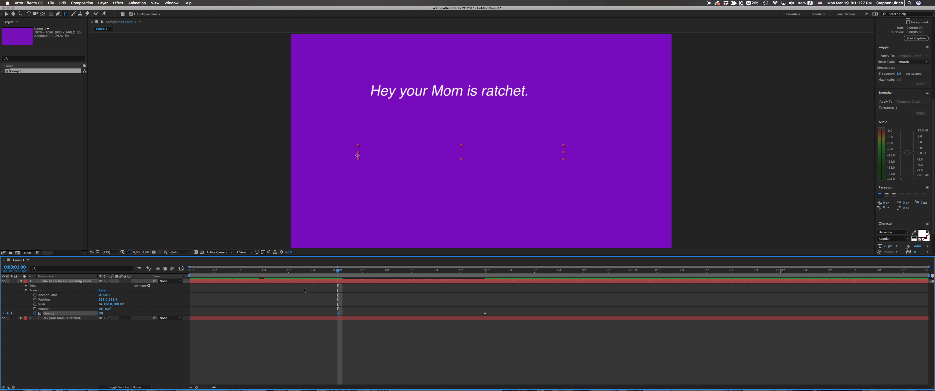
pyautogui.moveTo(337, 271); pyautogui.dragTo(487, 272)
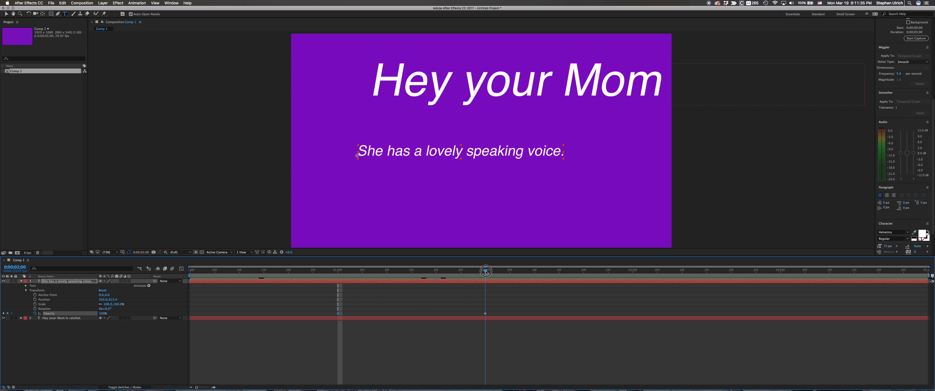
pyautogui.moveTo(486, 272); pyautogui.dragTo(219, 271)
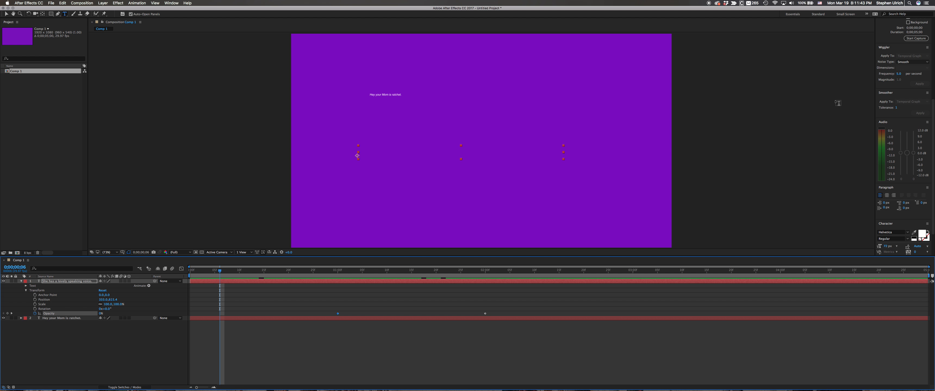
# - Deselect the layer, switch to the Essentials workspace and play a preview of the composition
pyautogui.press('v')
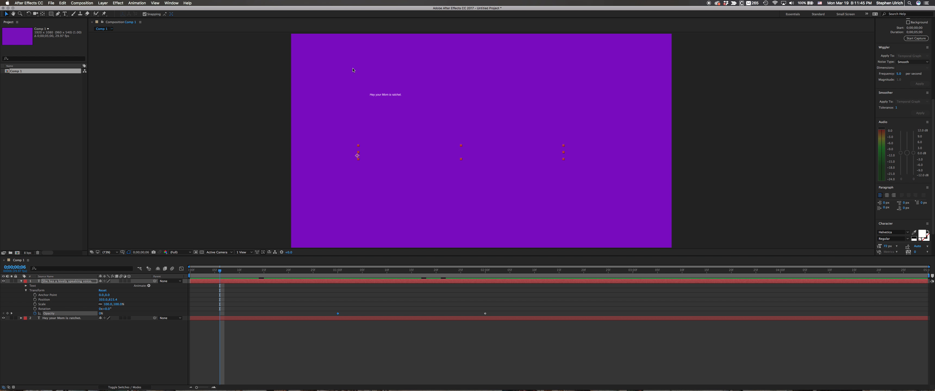
pyautogui.click(804, 145)
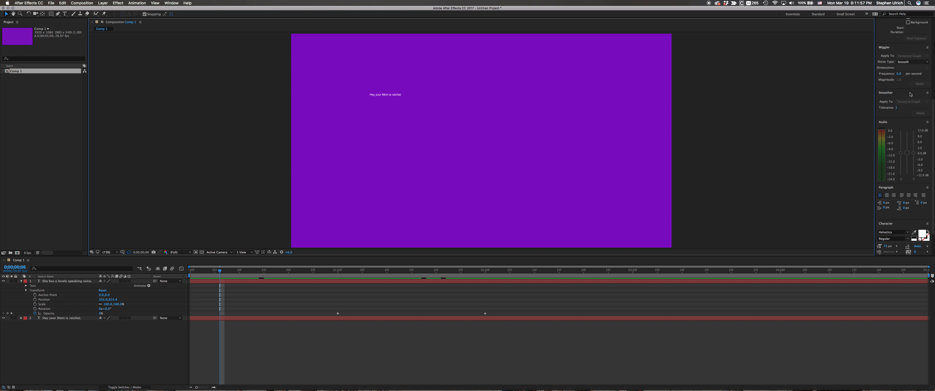
pyautogui.moveTo(933, 106); pyautogui.dragTo(929, 22)
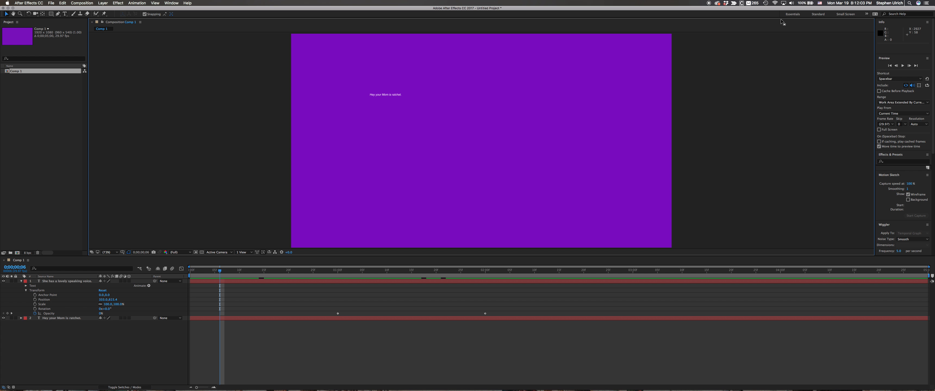
pyautogui.click(792, 15)
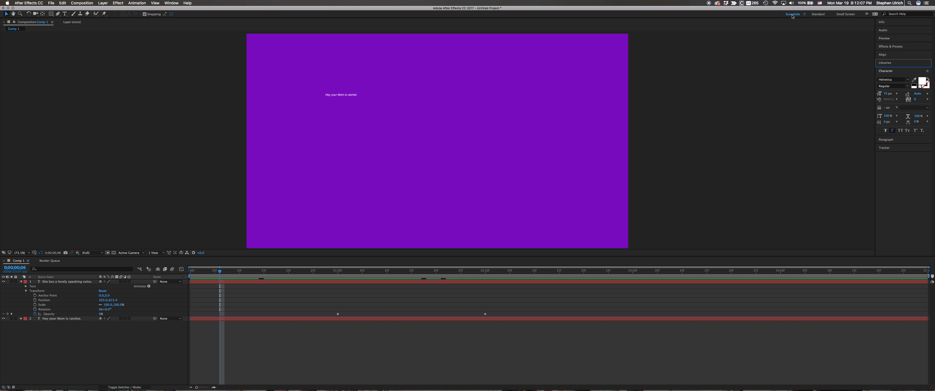
pyautogui.click(899, 39)
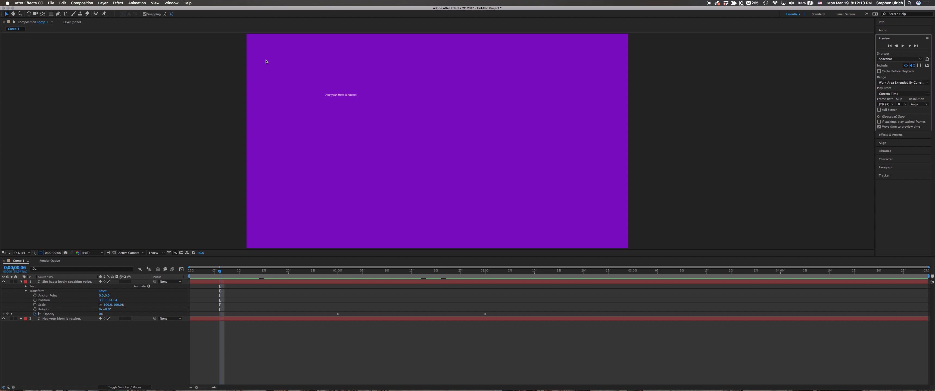
pyautogui.click(902, 47)
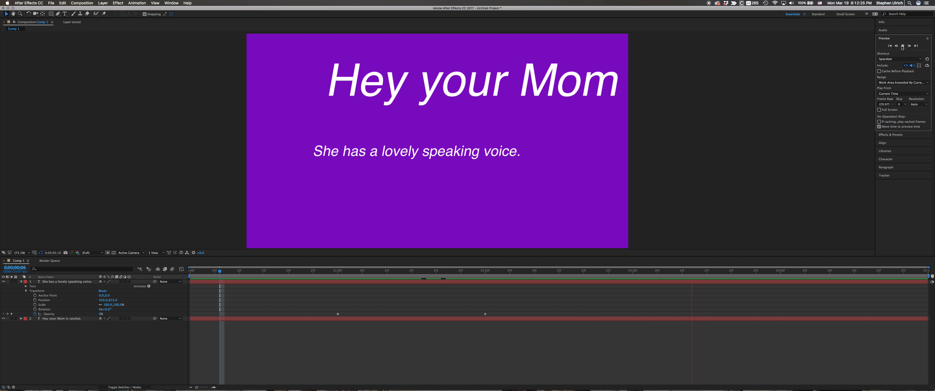
pyautogui.click(902, 46)
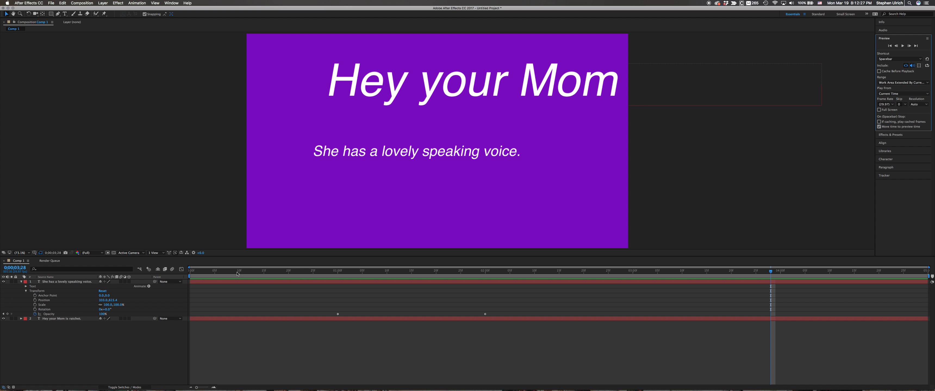
# - Reveal the "Hey your Mom is ratchet." layer's properties and move its Scale keyframe from 2 seconds to 3 seconds
pyautogui.moveTo(190, 271)
pyautogui.mouseDown()
pyautogui.moveTo(417, 270)
pyautogui.moveTo(338, 274)
pyautogui.mouseUp()
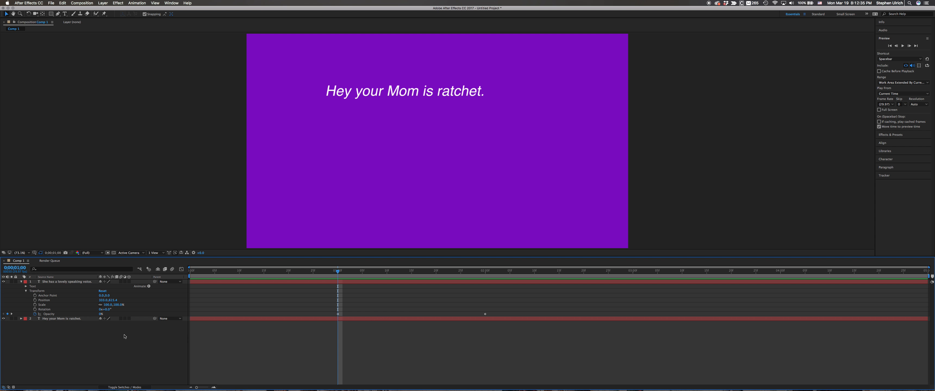
pyautogui.click(20, 282)
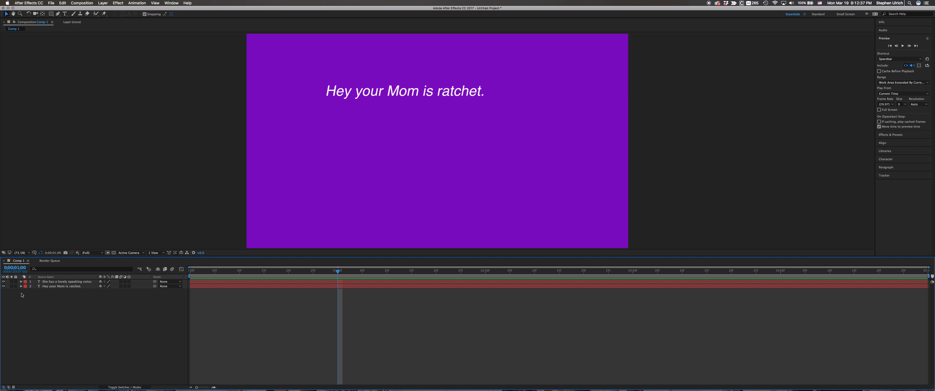
pyautogui.click(20, 287)
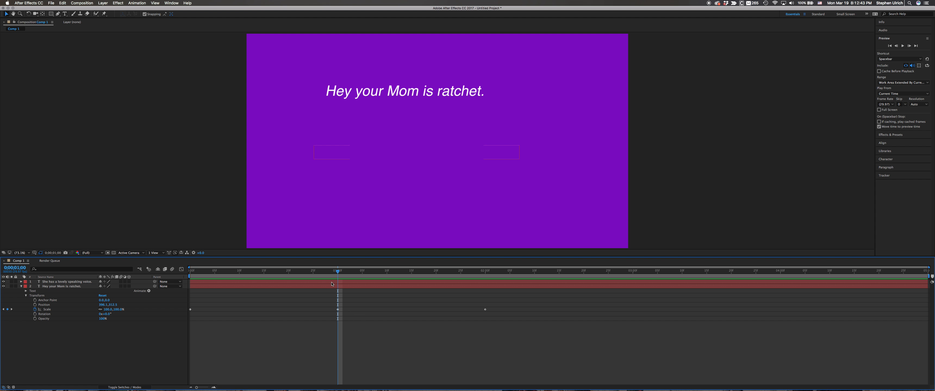
pyautogui.moveTo(336, 273)
pyautogui.mouseDown()
pyautogui.moveTo(251, 272)
pyautogui.moveTo(336, 272)
pyautogui.mouseUp()
pyautogui.moveTo(486, 311)
pyautogui.moveTo(486, 311); pyautogui.dragTo(632, 309)
# - Add a 100% Scale keyframe at 2 seconds on the "Hey your Mom is ratchet." layer and preview the animation
pyautogui.click(486, 273)
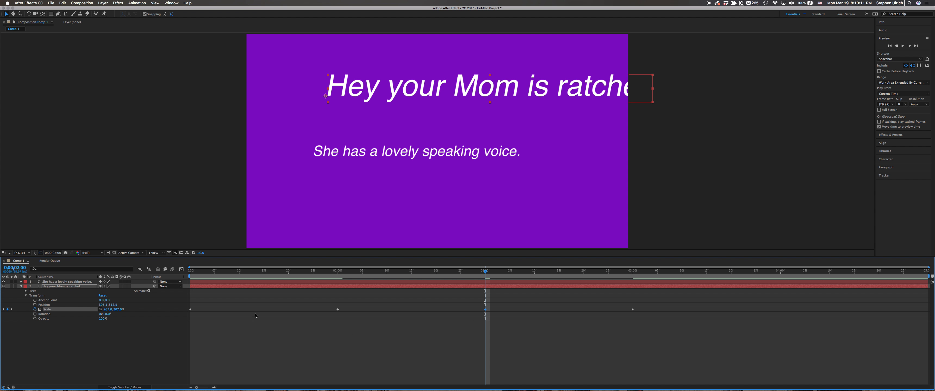
pyautogui.click(109, 310)
pyautogui.click(119, 327)
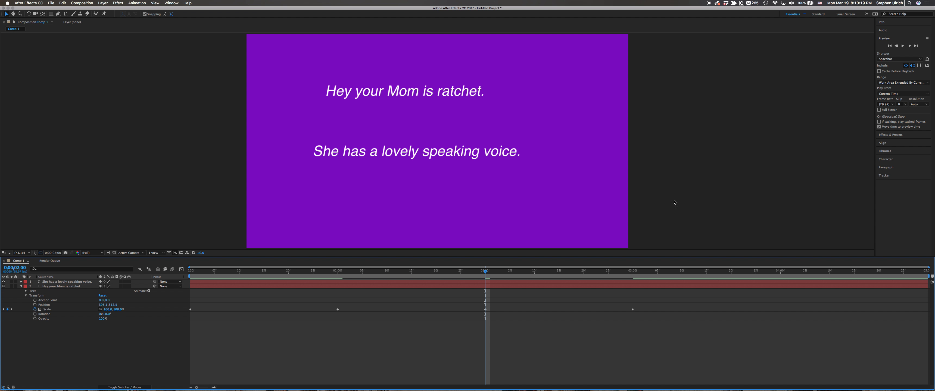
pyautogui.click(902, 46)
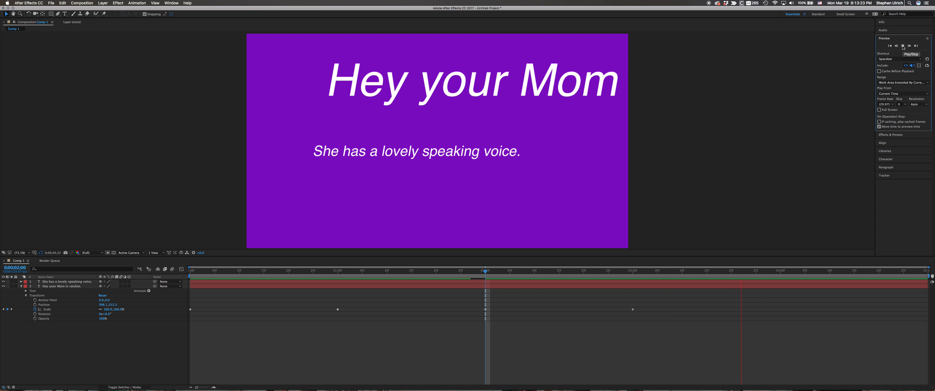
pyautogui.click(902, 46)
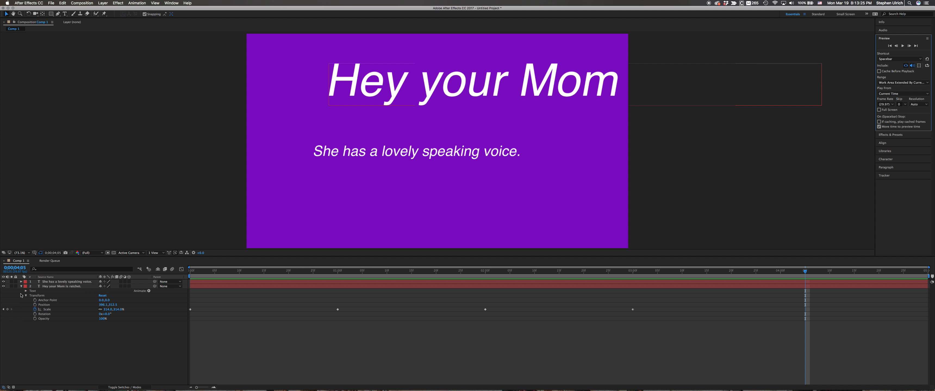
# - Reveal the "She has a lovely speaking voice." layer's properties and move its 2-second Opacity keyframe to 3 seconds
pyautogui.click(21, 286)
pyautogui.click(21, 281)
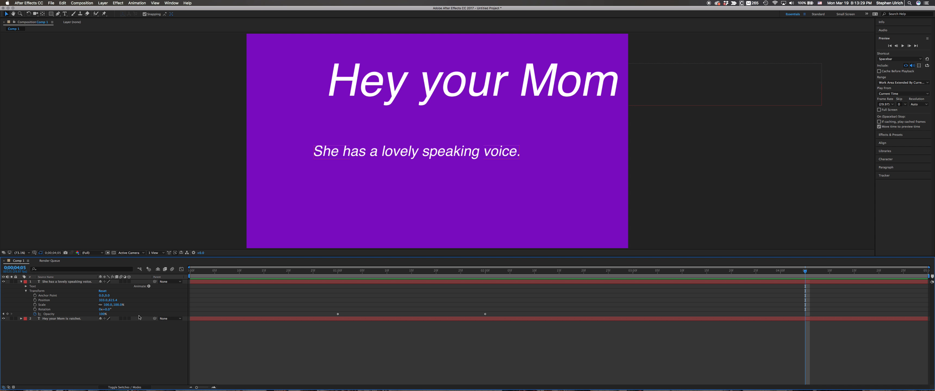
pyautogui.click(3, 314)
pyautogui.click(4, 314)
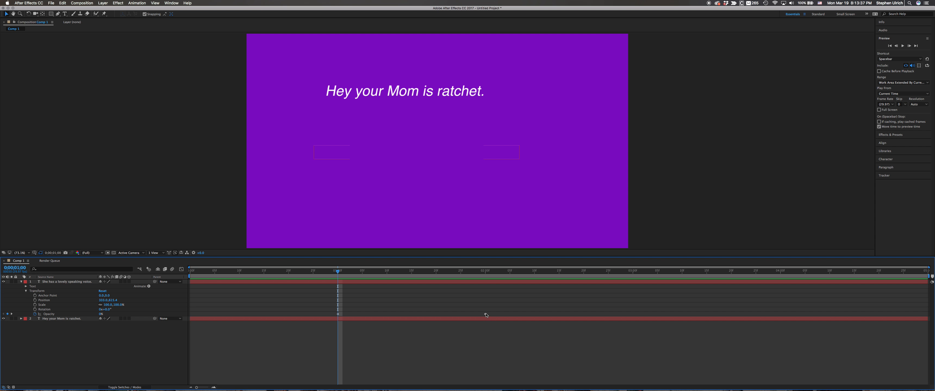
pyautogui.moveTo(485, 315); pyautogui.dragTo(632, 315)
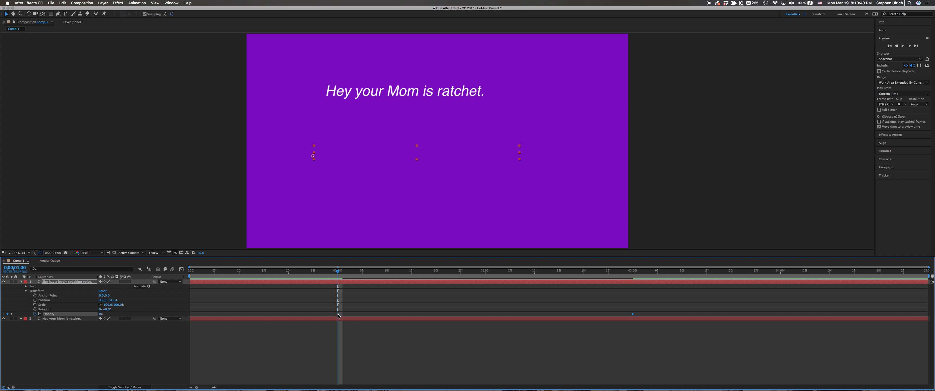
# - Add an Opacity keyframe at 2 seconds on the "She has a lovely speaking voice." layer and remove the one at 1 second
pyautogui.click(485, 280)
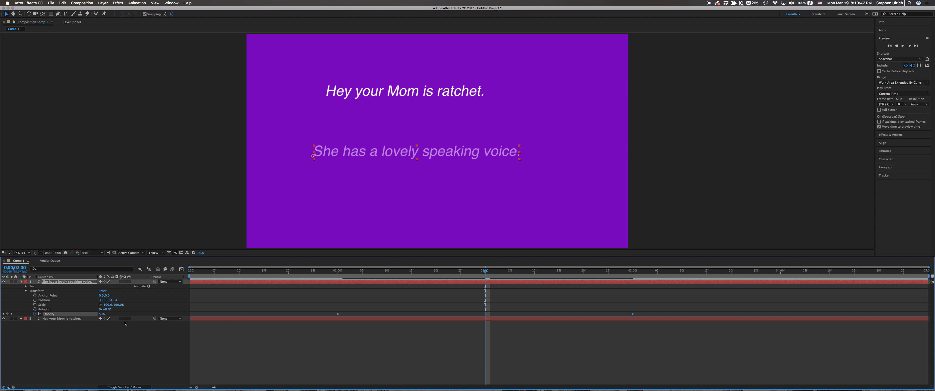
pyautogui.click(7, 315)
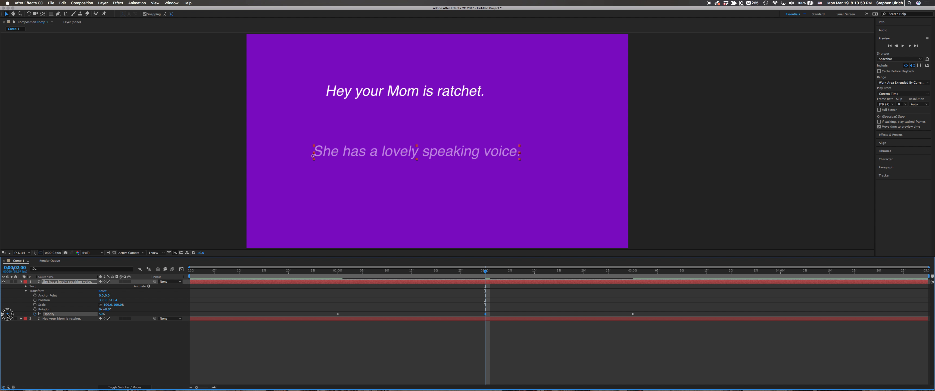
pyautogui.click(338, 315)
pyautogui.rightClick(338, 314)
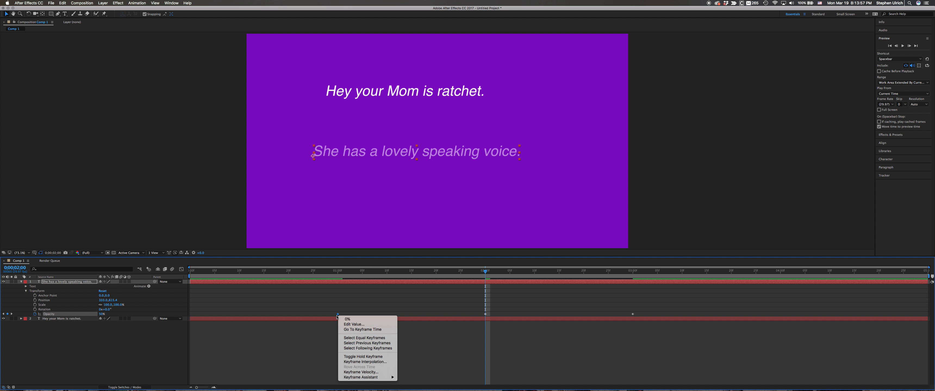
pyautogui.click(322, 319)
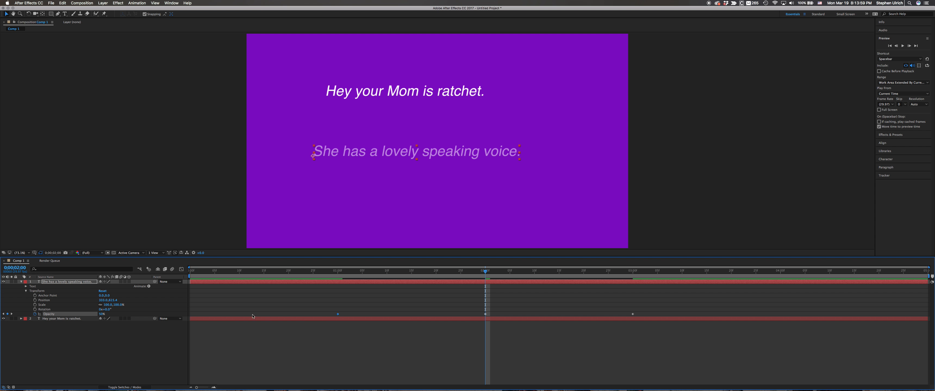
pyautogui.click(3, 314)
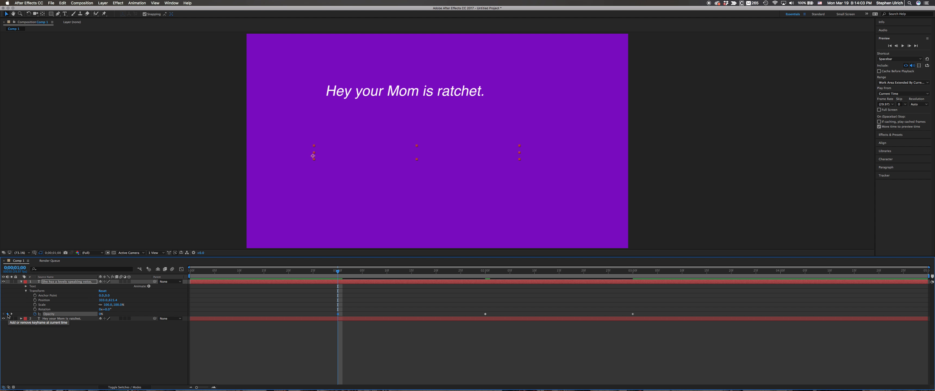
pyautogui.click(7, 315)
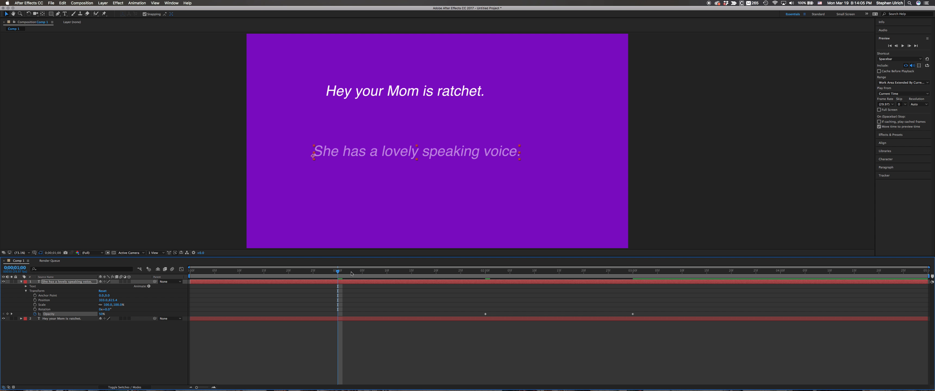
# - Create a 0% Opacity keyframe at 0 seconds on the "She has a lovely speaking voice." layer
pyautogui.moveTo(337, 272); pyautogui.dragTo(190, 276)
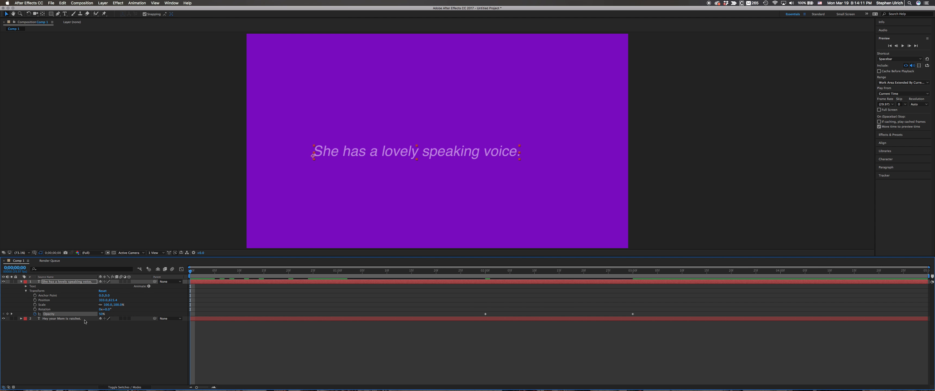
pyautogui.click(102, 315)
pyautogui.write('0')
pyautogui.press('Return')
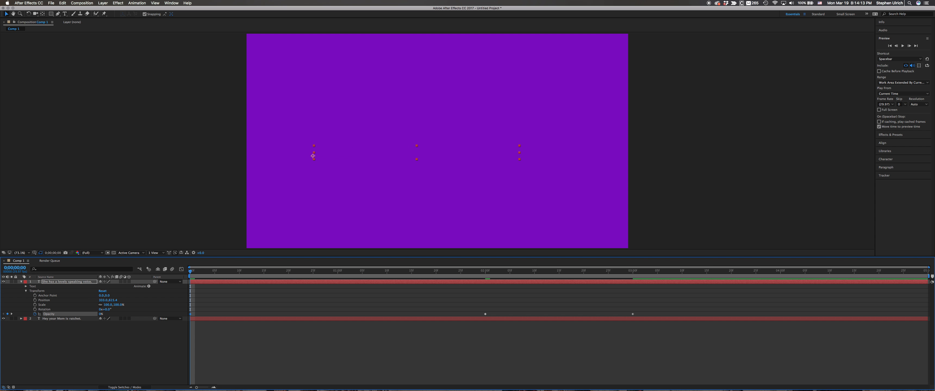
# - Set the 2-second Opacity keyframe of the "She has a lovely speaking voice." layer to 0%
pyautogui.moveTo(194, 271); pyautogui.dragTo(485, 271)
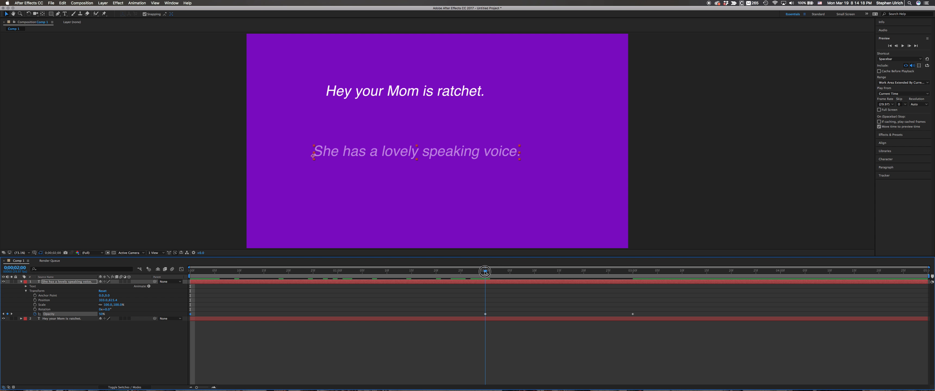
pyautogui.click(485, 314)
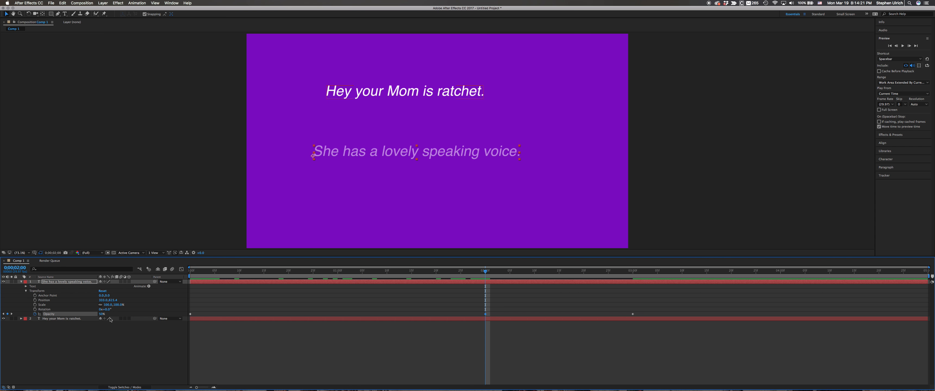
pyautogui.click(99, 315)
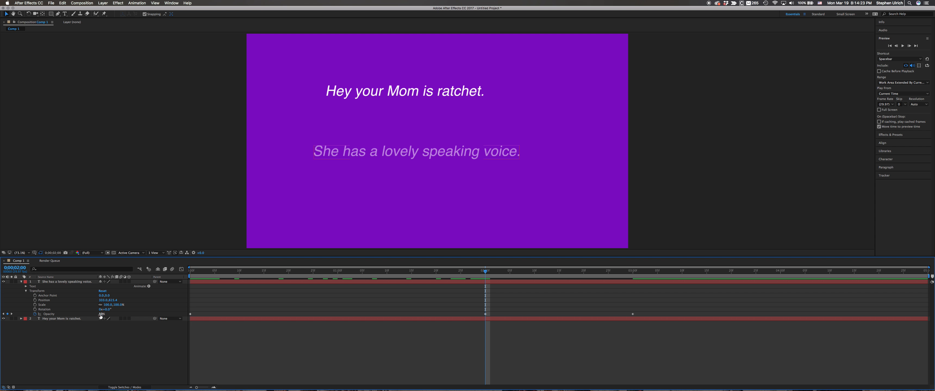
pyautogui.click(102, 315)
pyautogui.write('0')
pyautogui.press('Return')
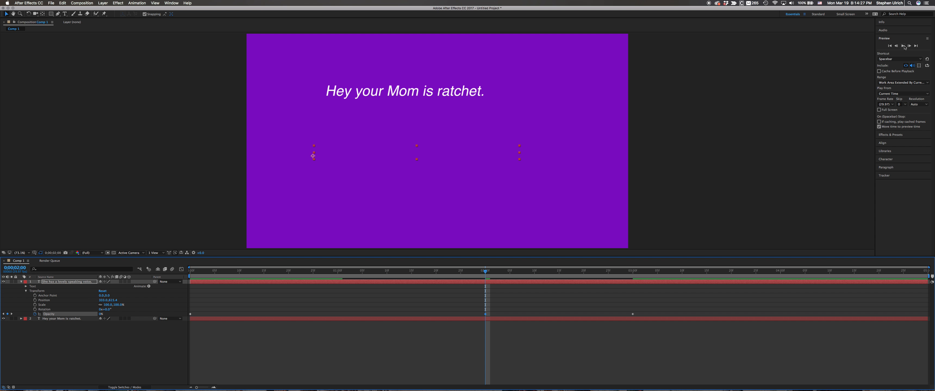
# - Preview the composition to check the timing of both text animations
pyautogui.click(903, 46)
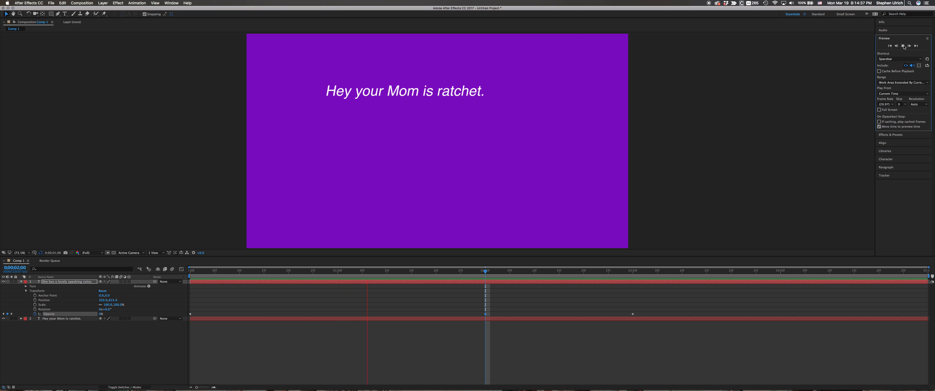
pyautogui.click(903, 46)
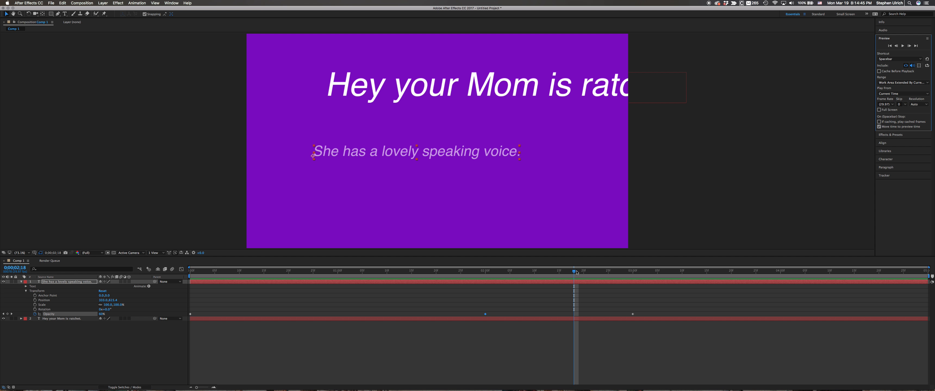
pyautogui.press('space')
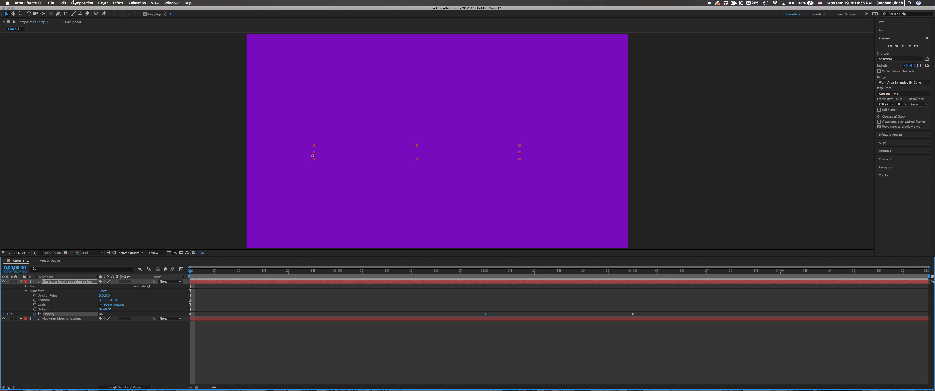
# - Save the project as "First AE work your mom is ratchet." in the Spring 2018 Post Production Video Editing folder inside LVC
pyautogui.click(51, 3)
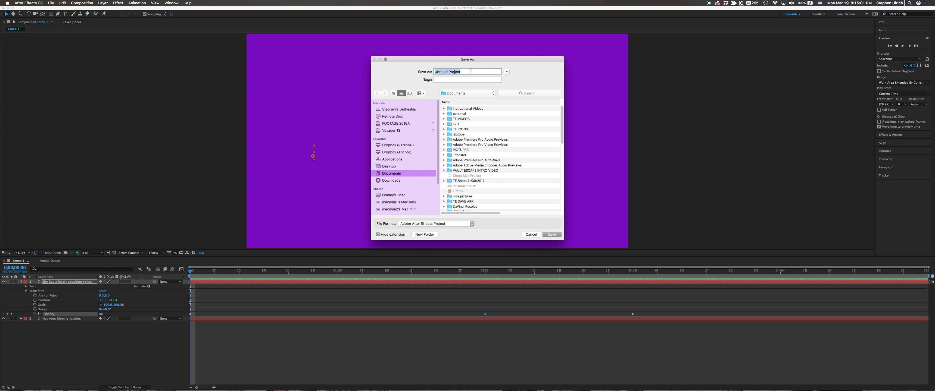
pyautogui.write('First AE work your mom is ratchet.')
pyautogui.doubleClick(462, 125)
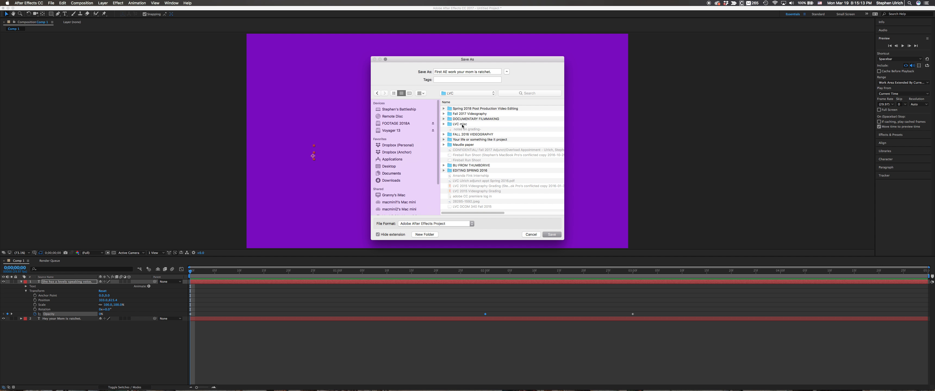
pyautogui.doubleClick(493, 108)
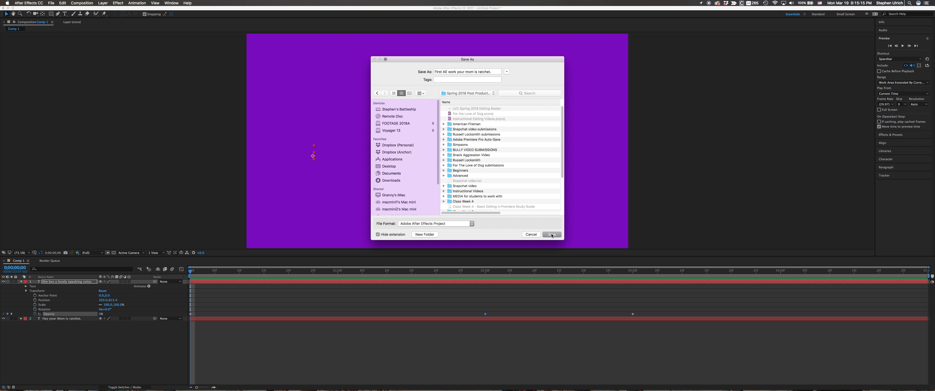
pyautogui.click(551, 235)
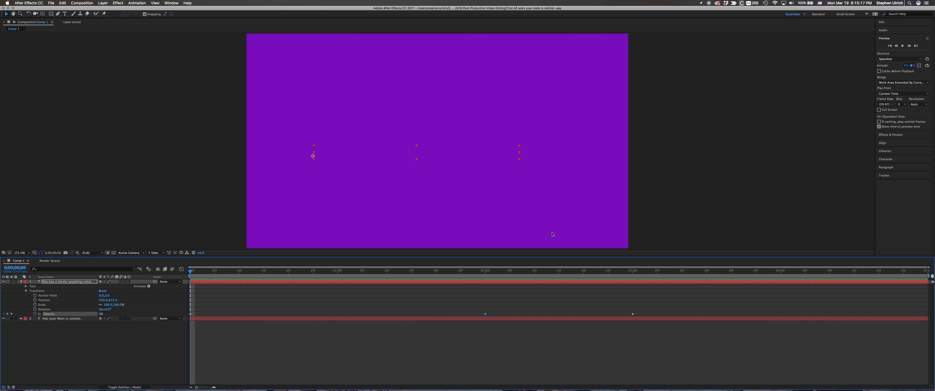